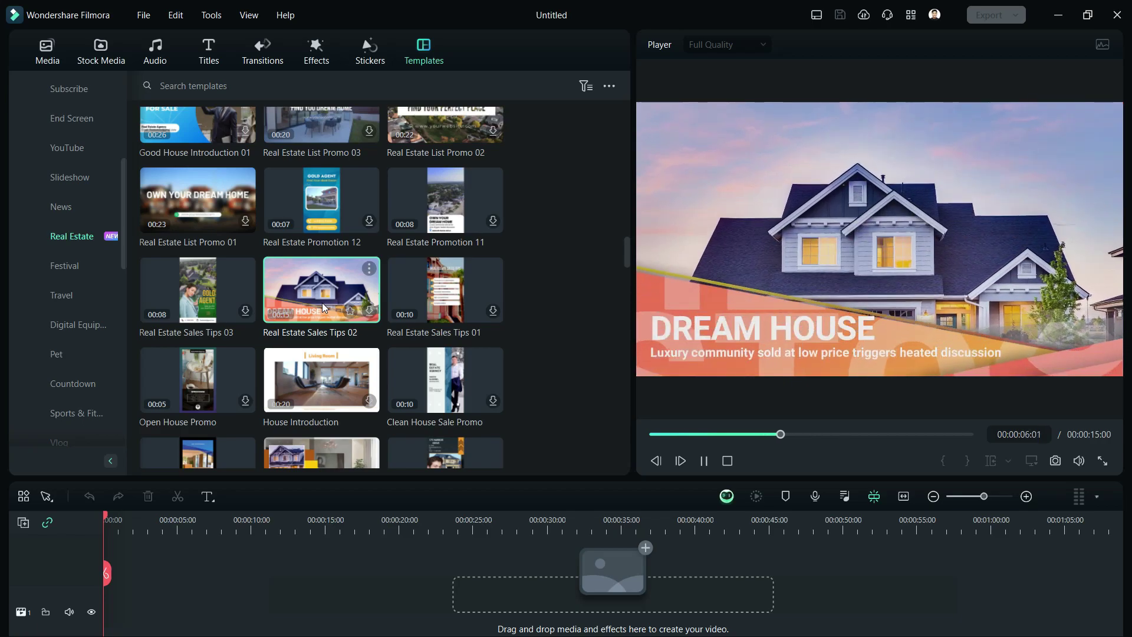
scroll(323, 308, down, 2)
Relaunch Filmora 13 with a new project and open the Real Estate category in Templates
click(456, 359)
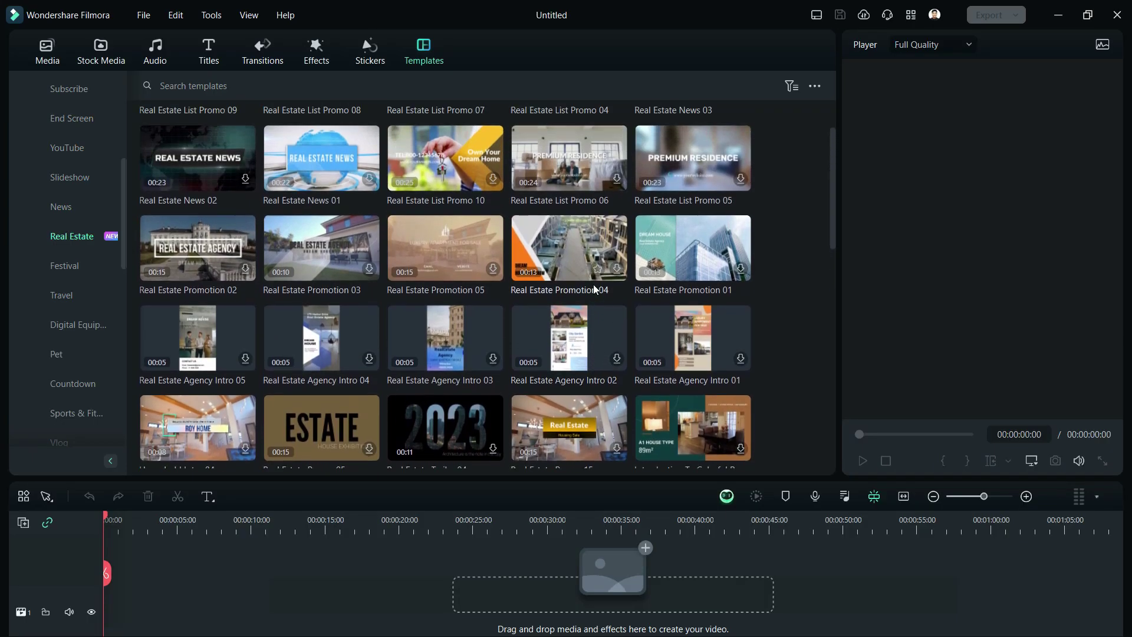
scroll(593, 283, up, 2)
scroll(594, 285, down, 3)
scroll(593, 285, down, 3)
scroll(594, 284, down, 3)
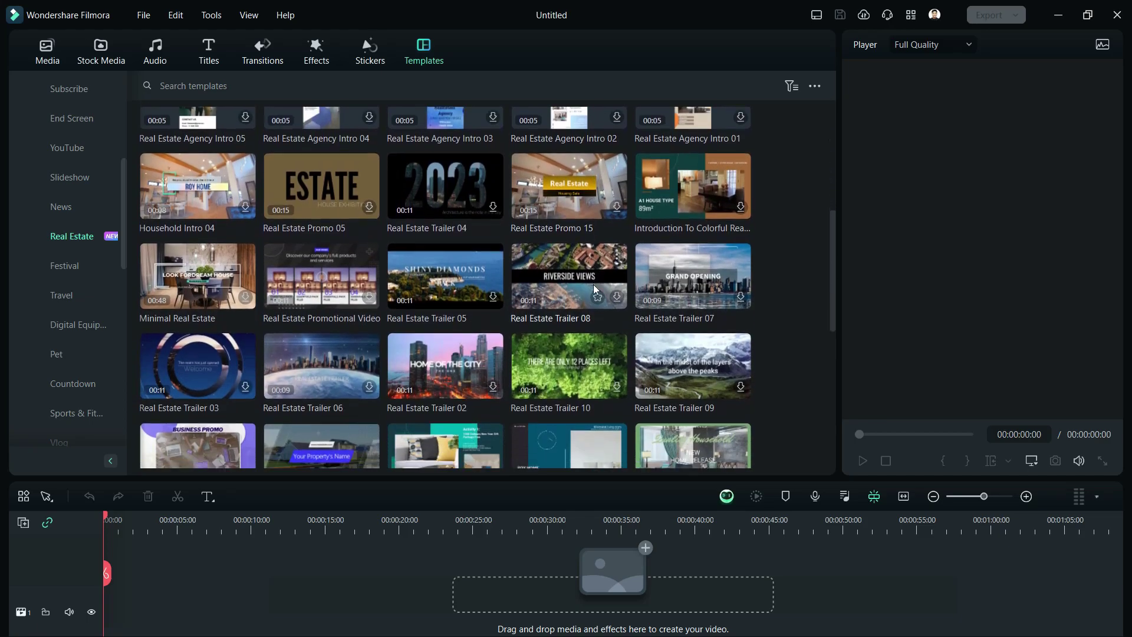
scroll(593, 284, down, 2)
scroll(593, 283, down, 3)
scroll(594, 284, down, 3)
scroll(594, 284, down, 3)
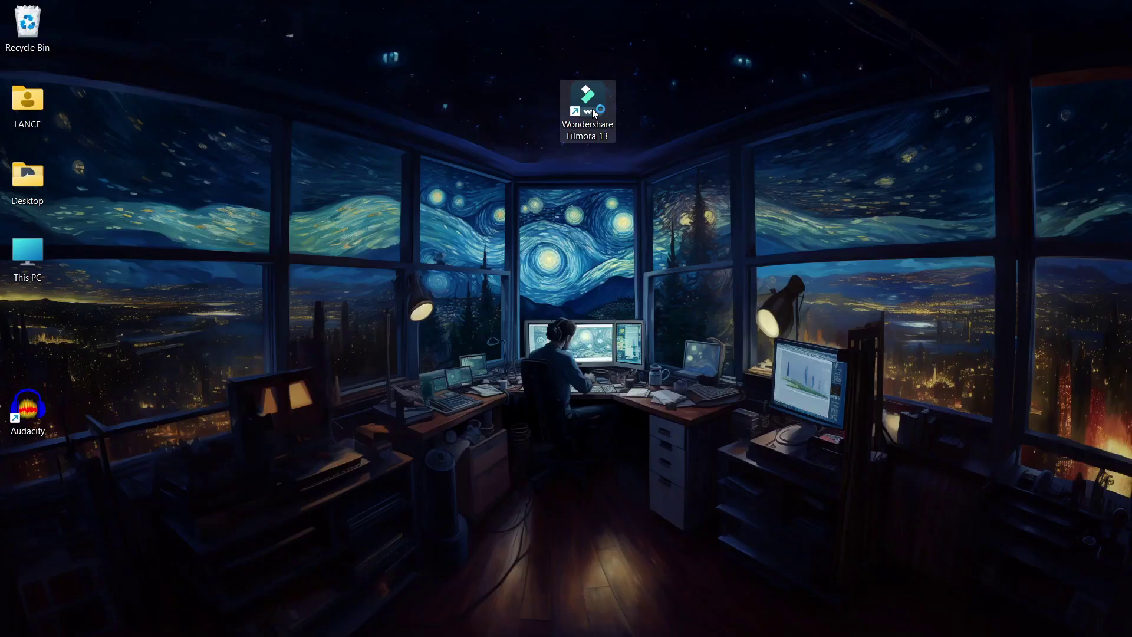
double_click(594, 112)
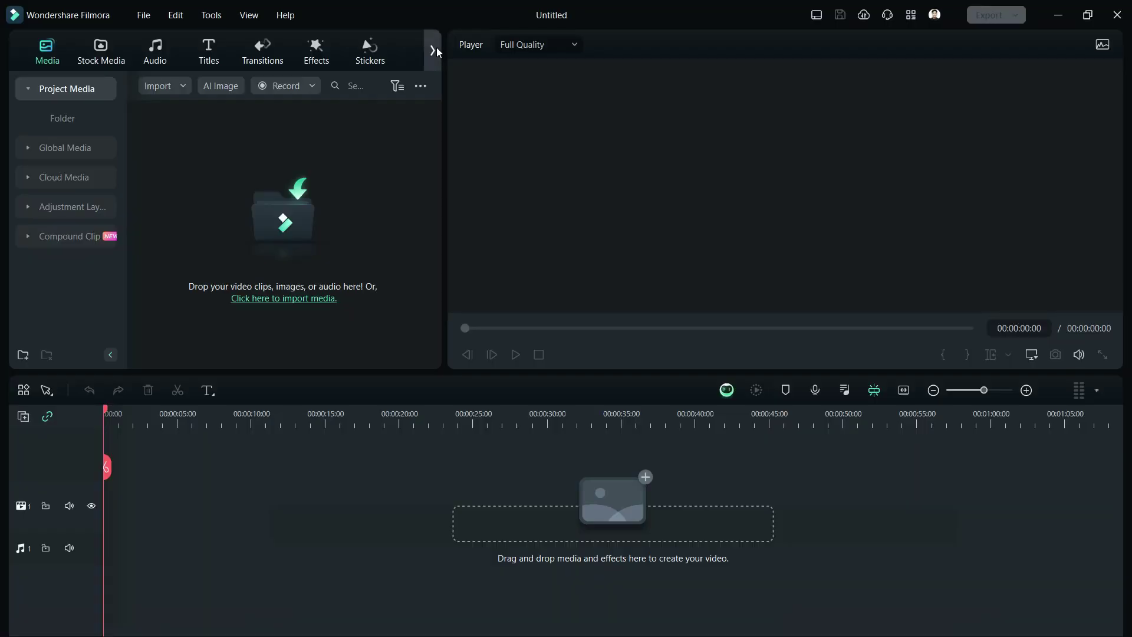
click(434, 45)
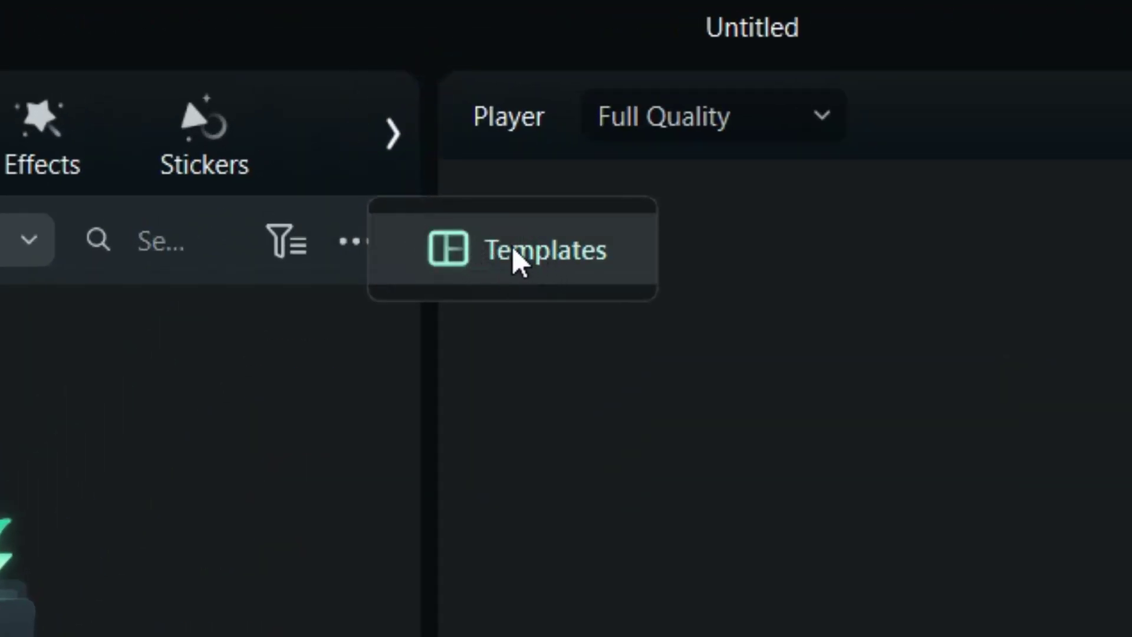
click(516, 255)
click(58, 351)
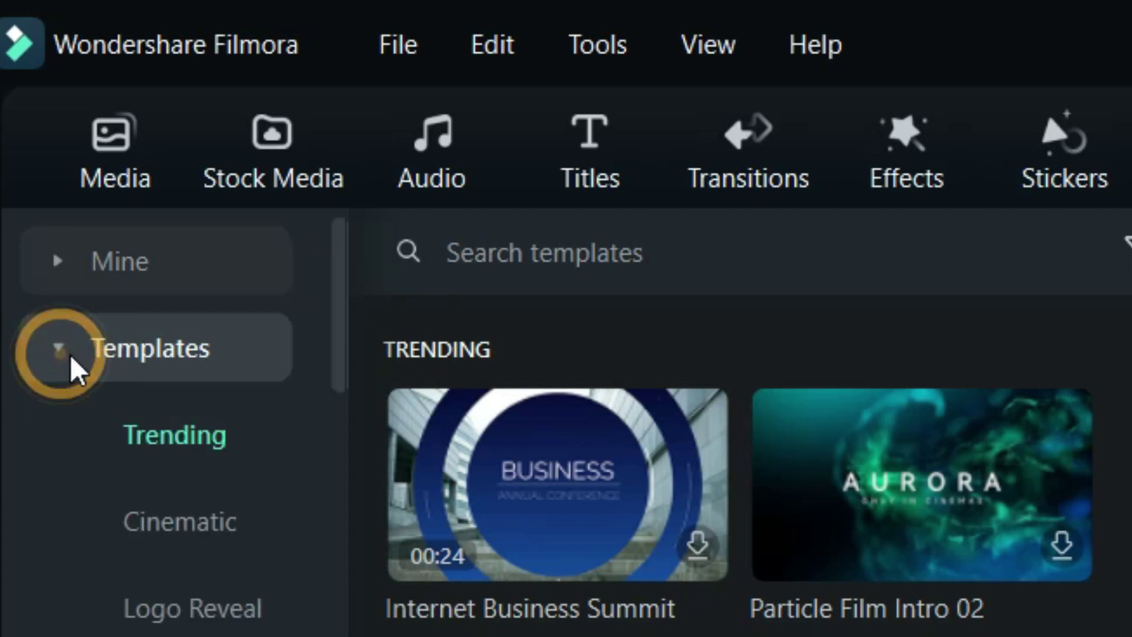
scroll(71, 360, down, 5)
scroll(100, 225, down, 5)
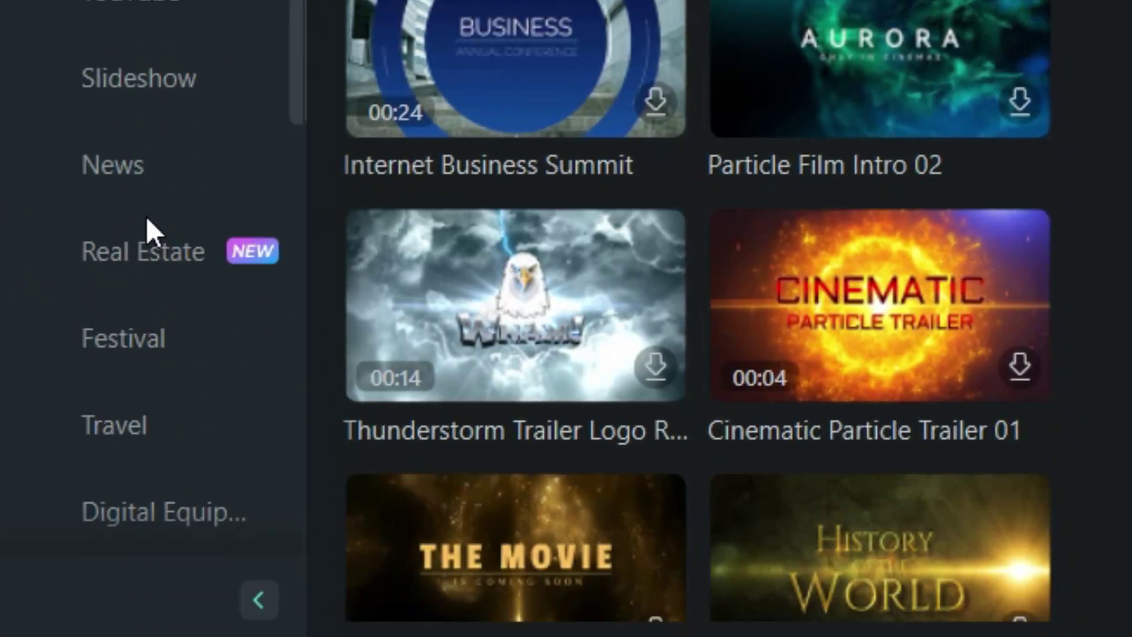
click(123, 251)
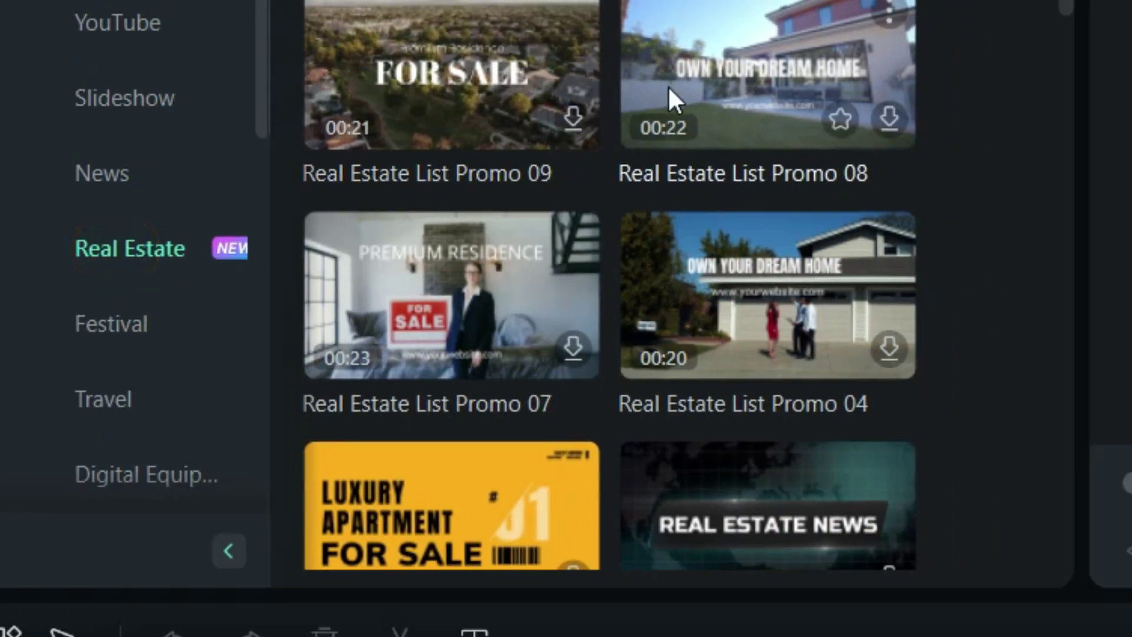
scroll(285, 179, down, 2)
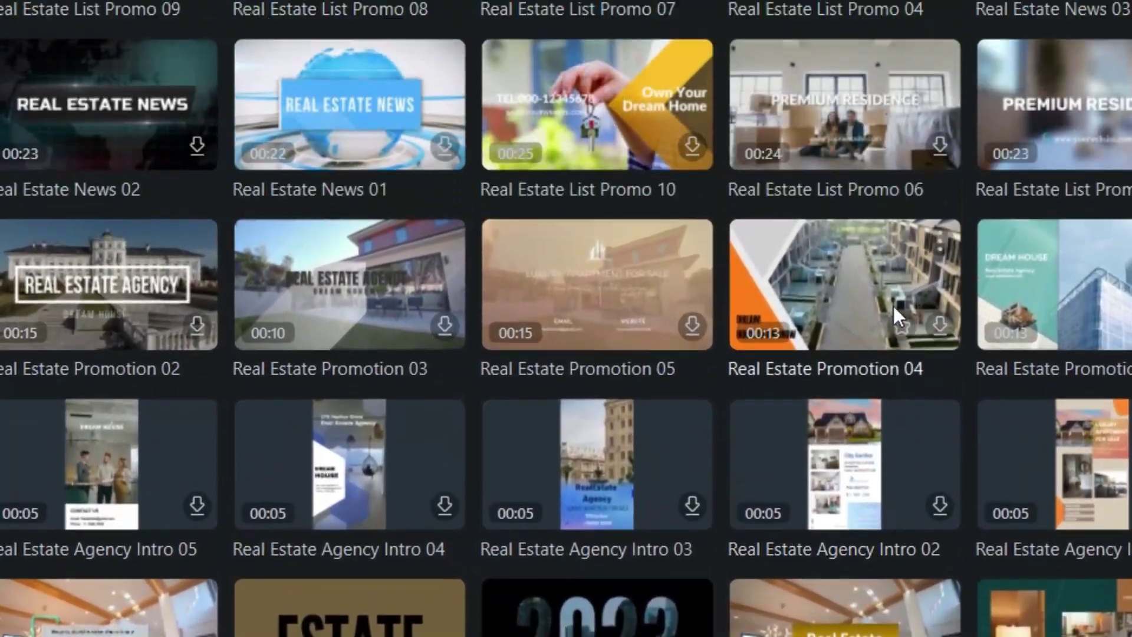
scroll(894, 305, up, 2)
scroll(893, 305, down, 3)
scroll(894, 305, down, 3)
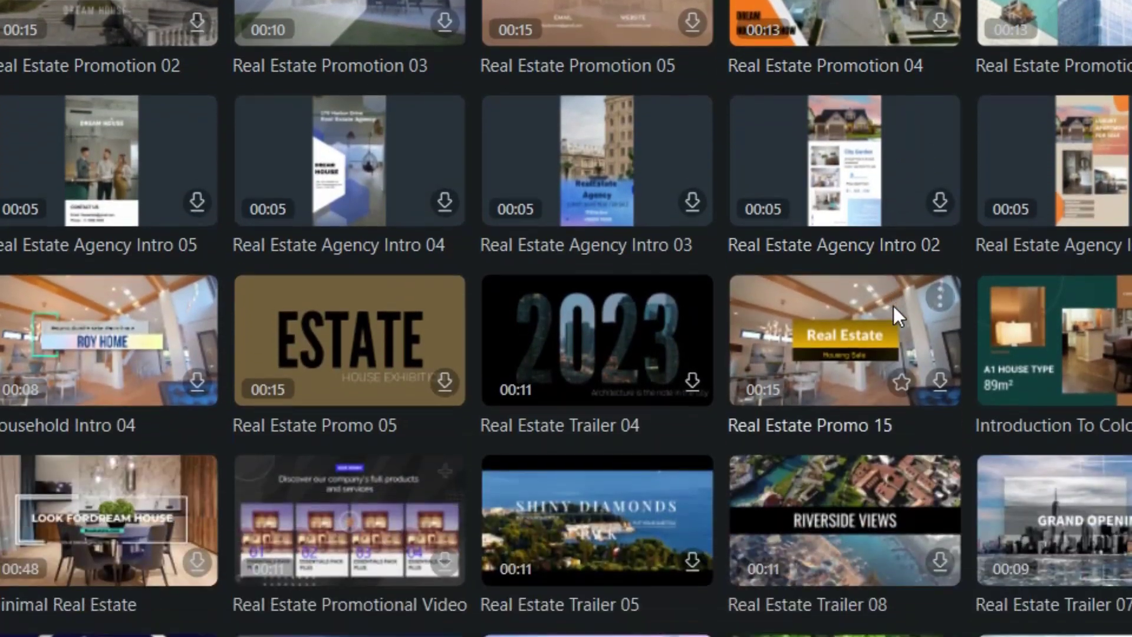
scroll(894, 306, down, 3)
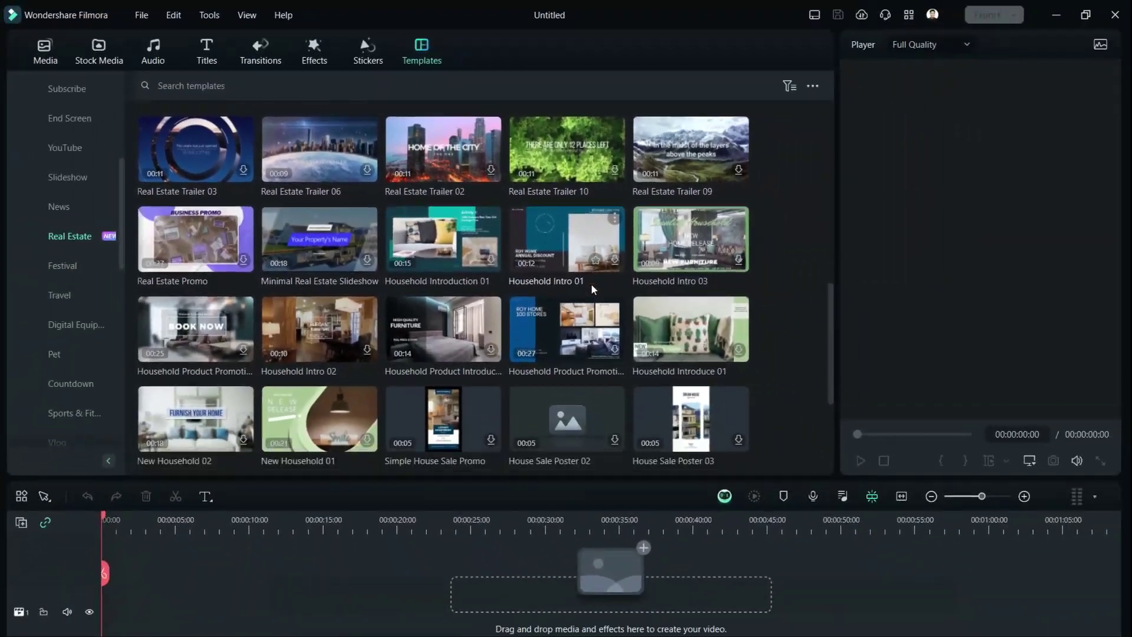
scroll(591, 283, down, 2)
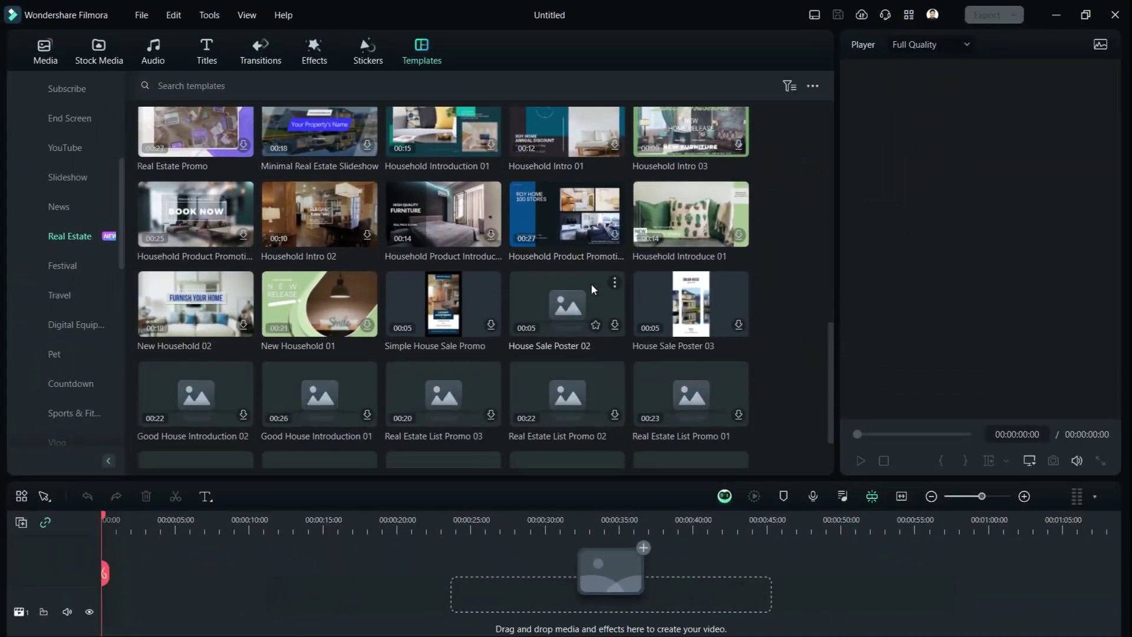
scroll(590, 283, down, 2)
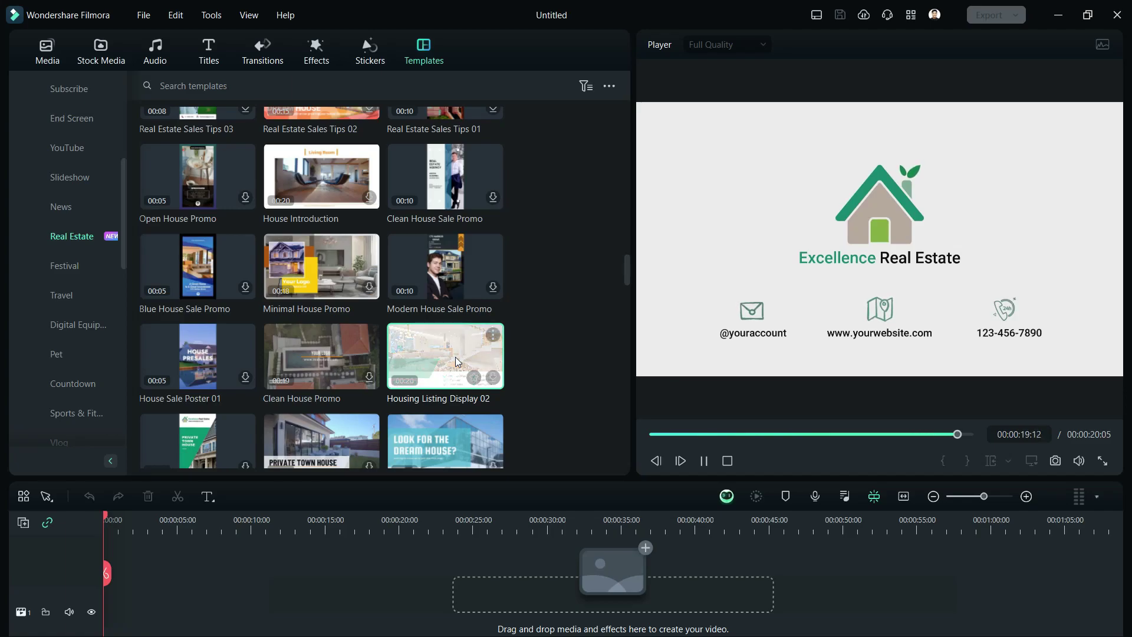
Preview Housing Listing Display 02, then Real Estate Agency, then Housing Listing Display 02 again
click(458, 361)
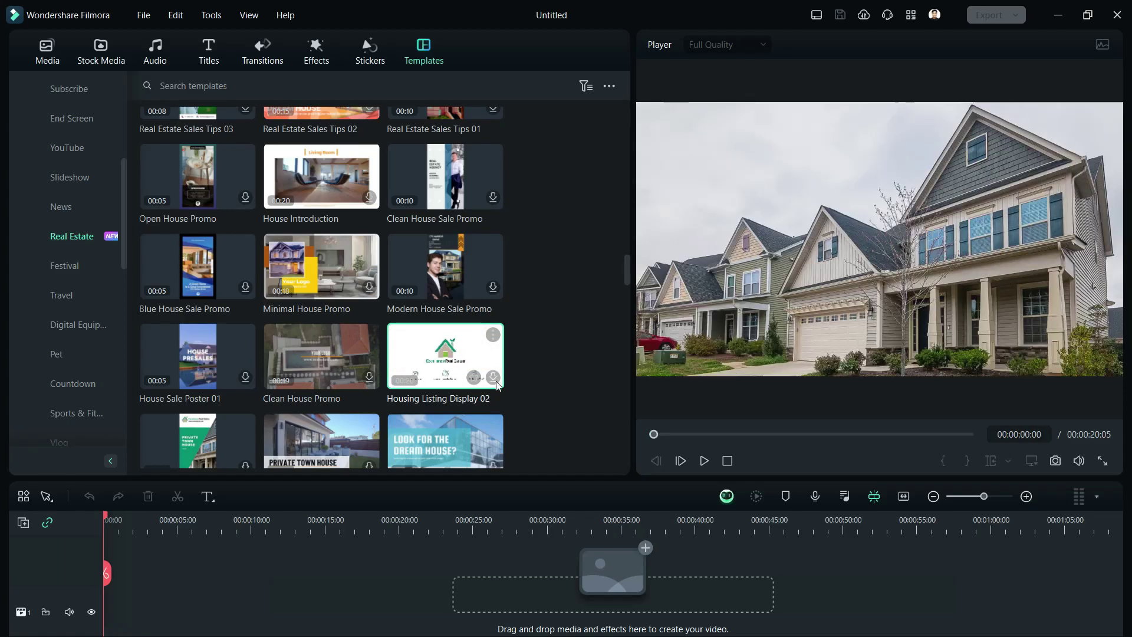
scroll(497, 384, down, 1)
click(459, 425)
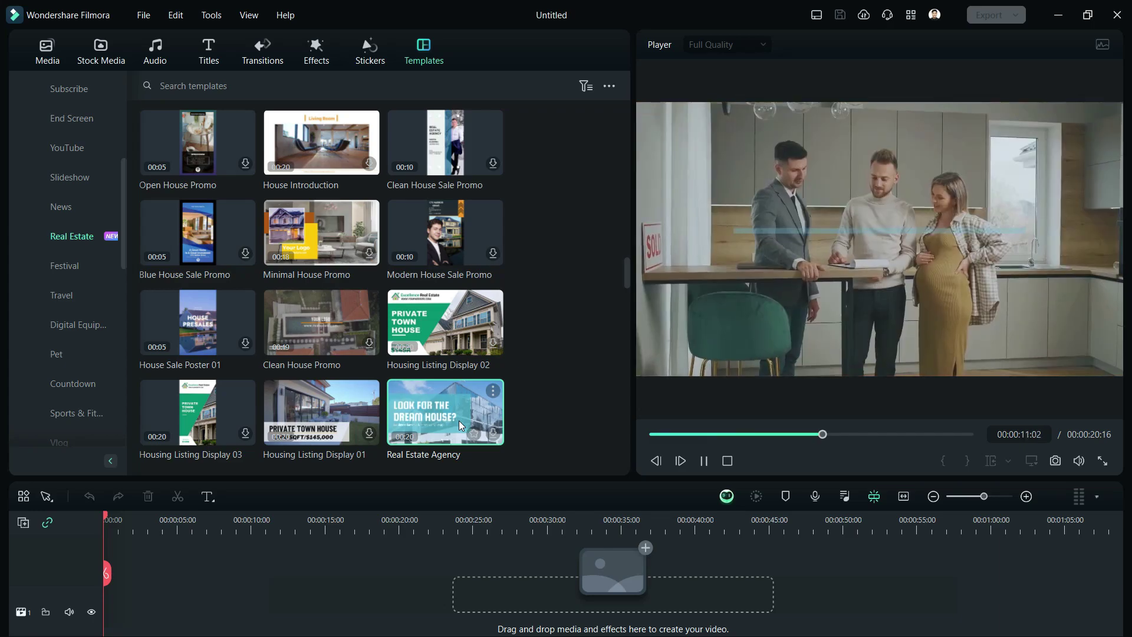
scroll(459, 425, up, 1)
click(457, 362)
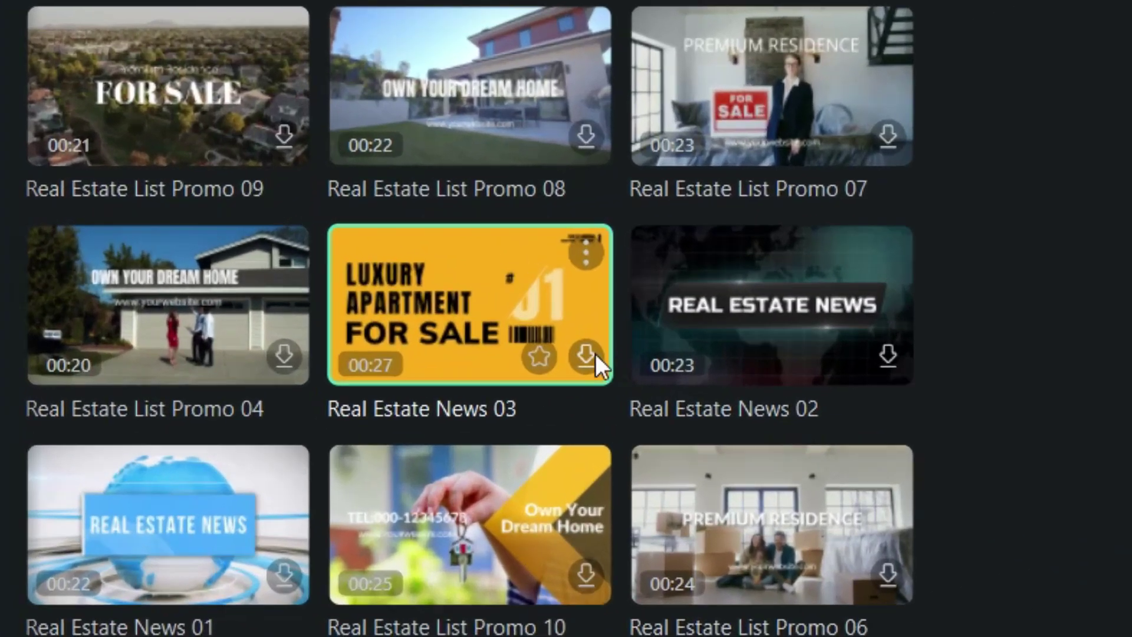
Download Real Estate News 03, then add Housing Listing Display 02 to the timeline, expand and play it
click(368, 273)
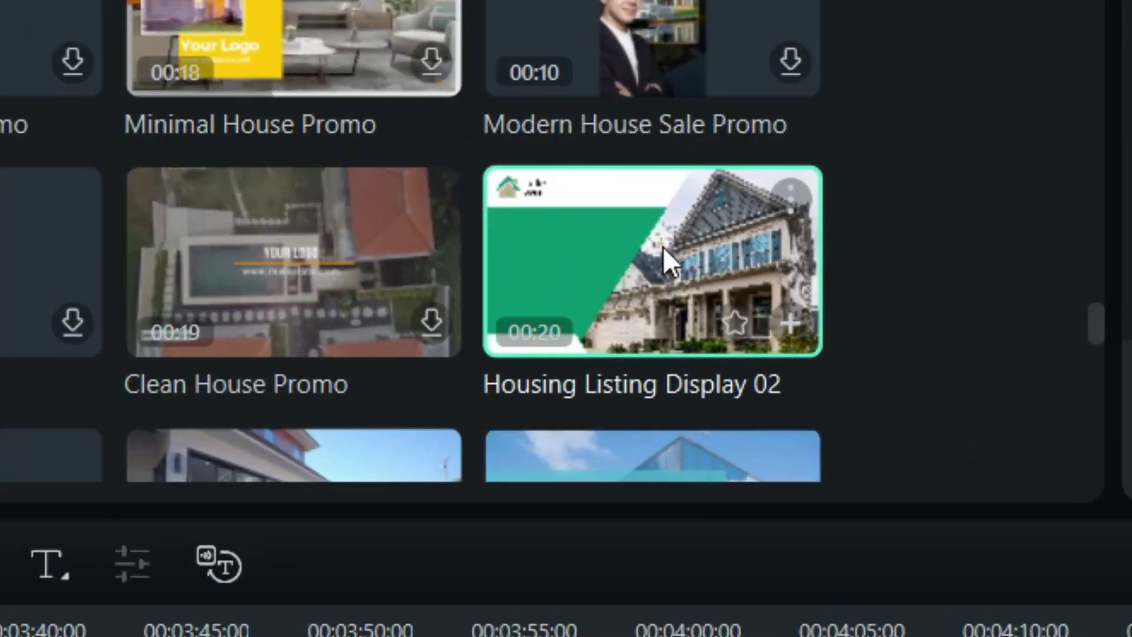
click(446, 235)
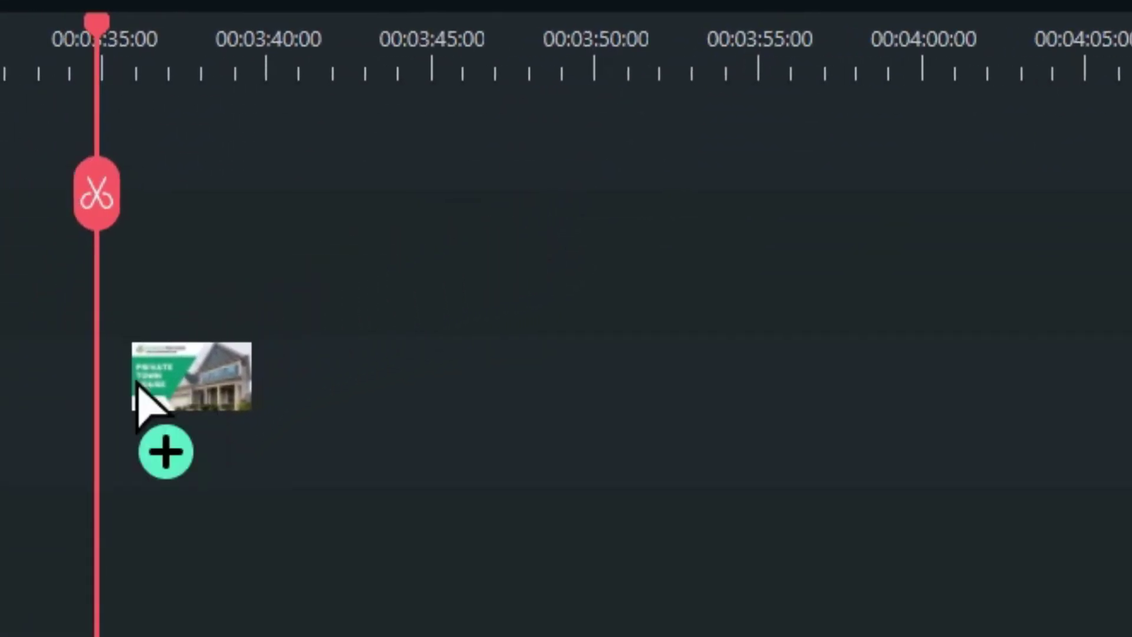
mouse_move(656, 257)
mouse_down()
mouse_move(111, 416)
mouse_move(101, 403)
mouse_up()
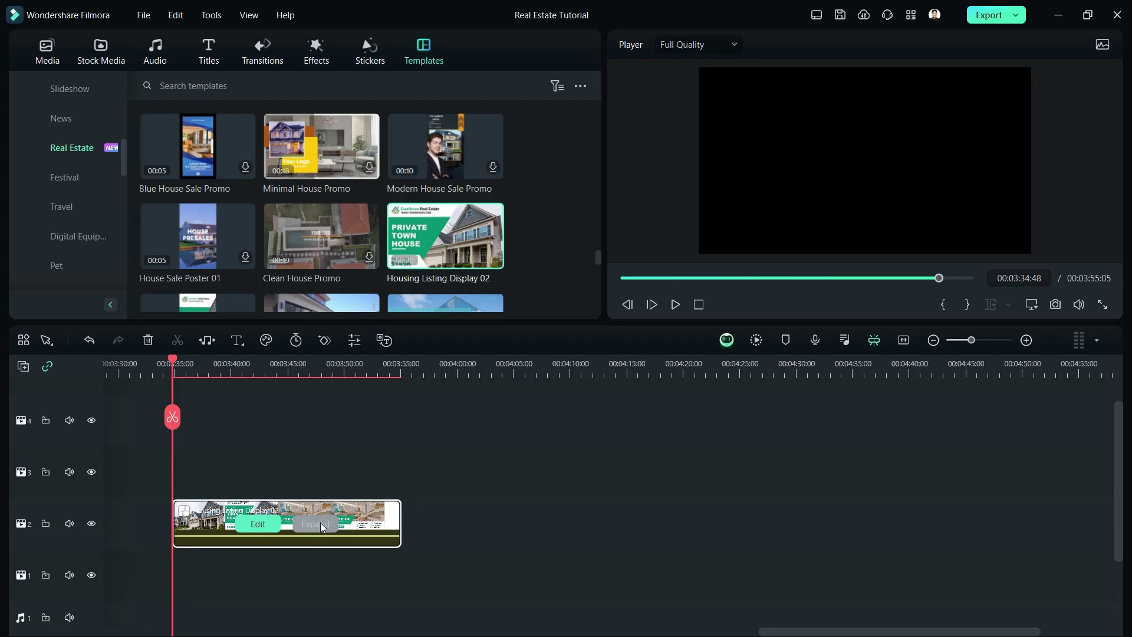
click(320, 523)
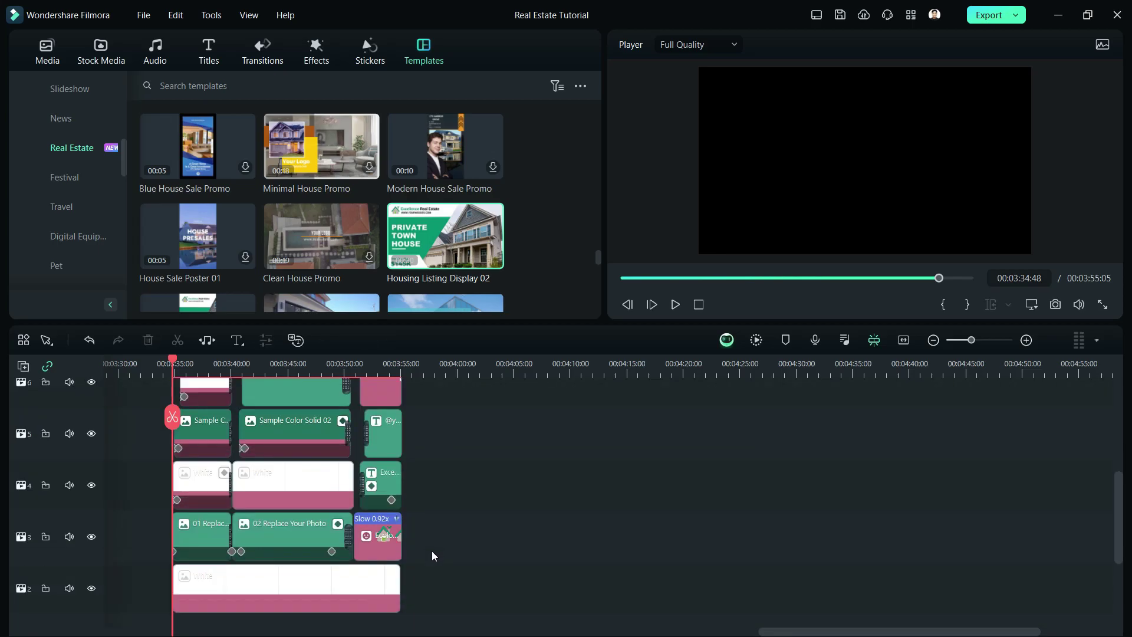
scroll(435, 554, up, 2)
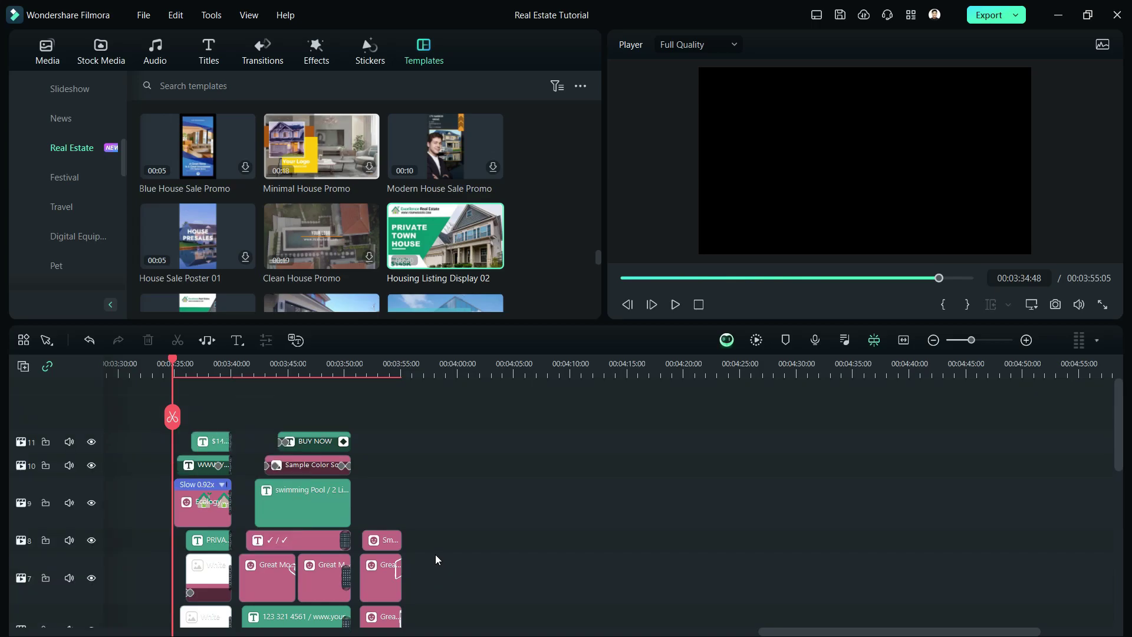
scroll(434, 554, down, 1)
key(space)
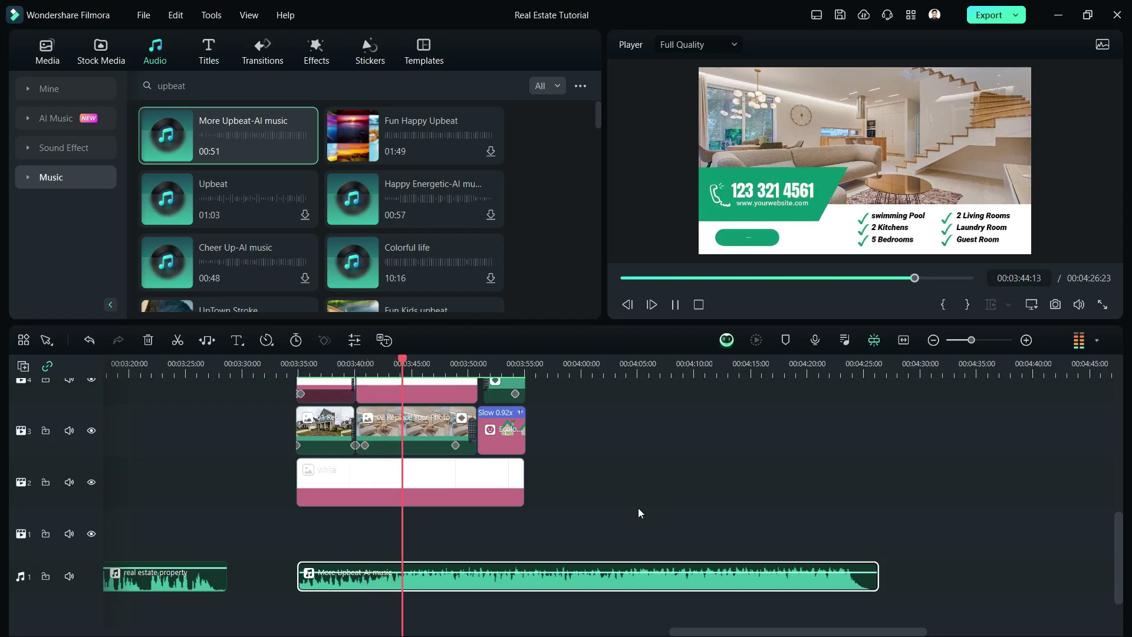
scroll(638, 508, up, 1)
scroll(638, 508, up, 1)
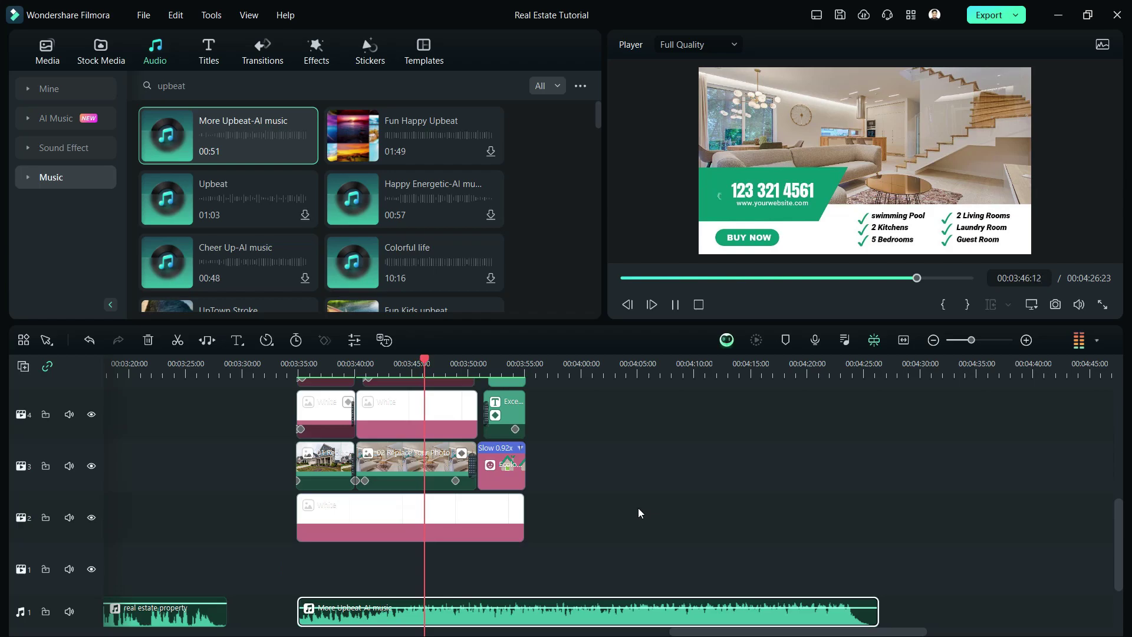
scroll(638, 513, up, 1)
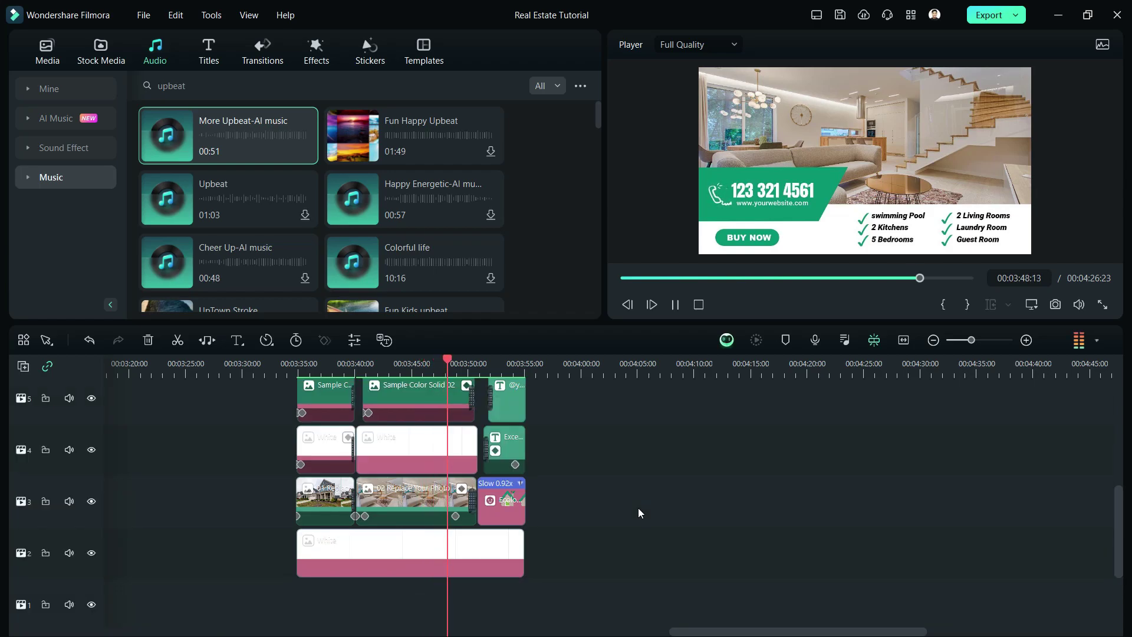
scroll(638, 508, up, 2)
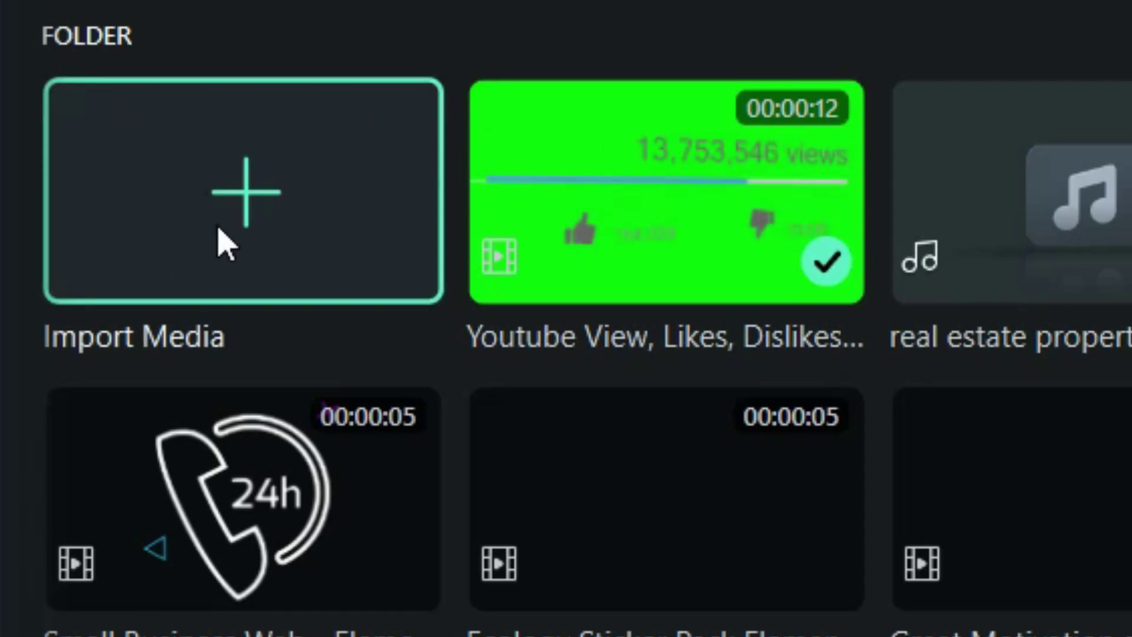
Import the first three house JPGs, selected as a Shift-click range, into the media library
click(222, 243)
click(222, 243)
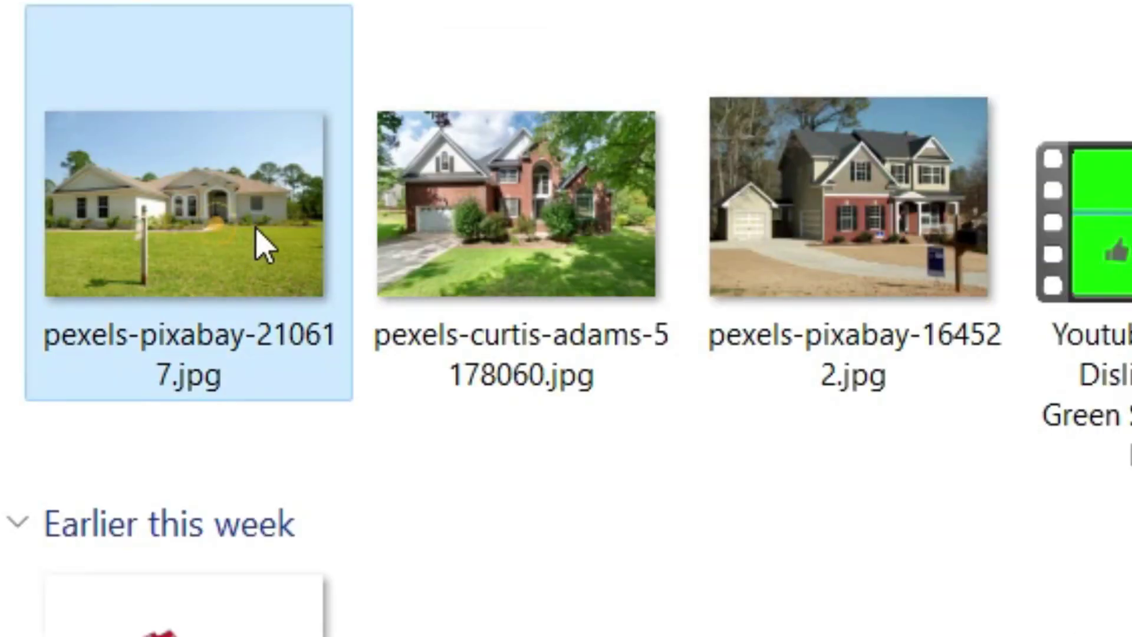
shift+click(956, 257)
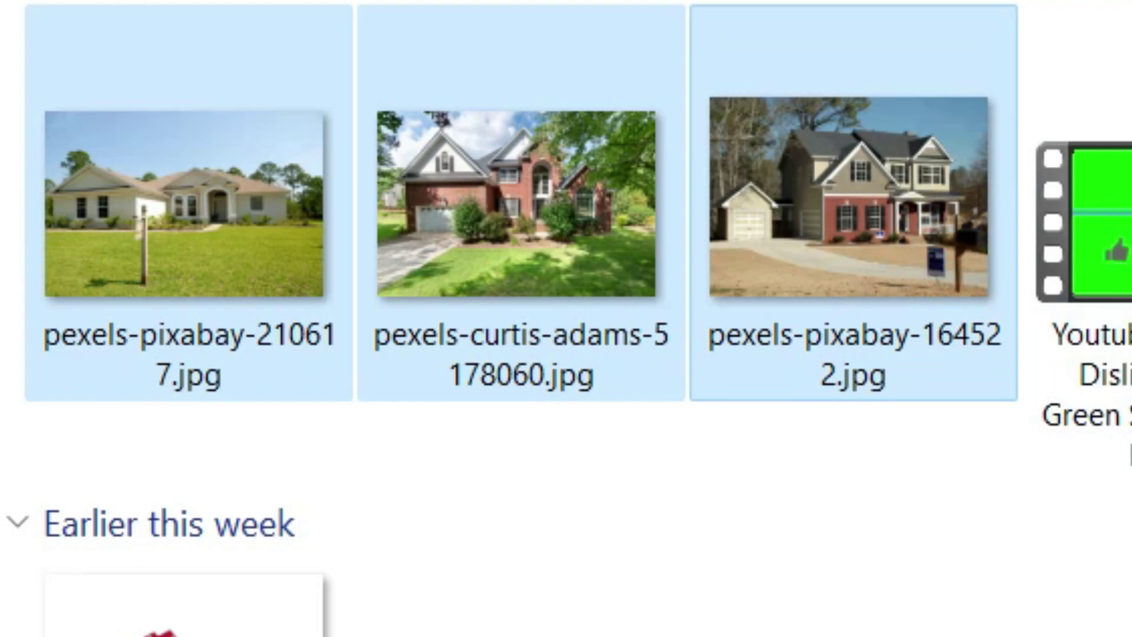
key(Return)
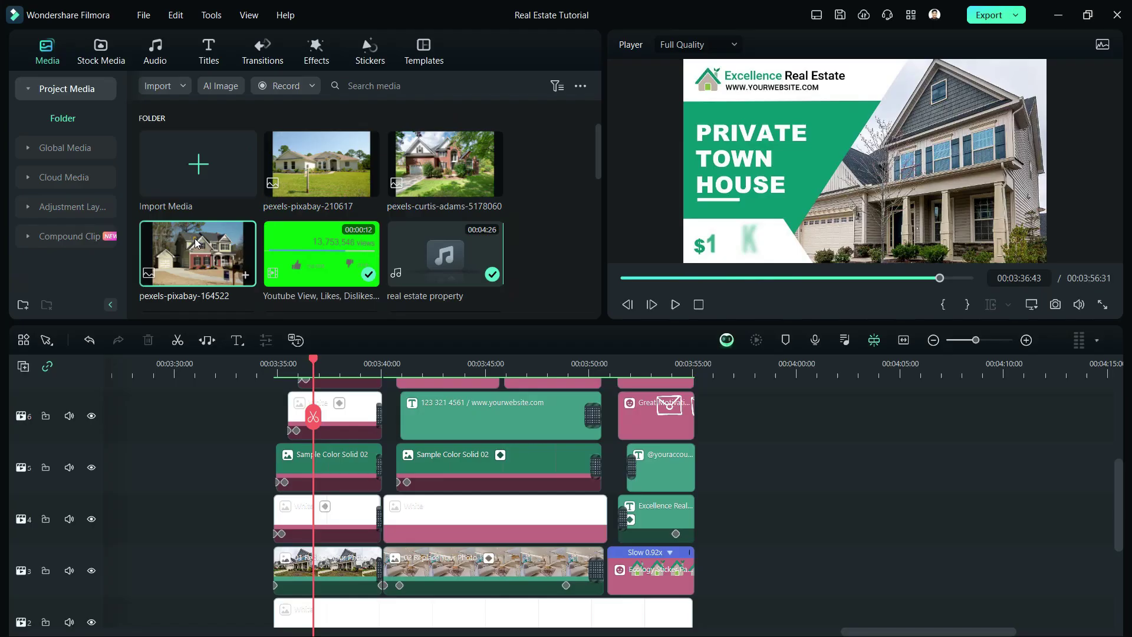
Drop pexels-pixabay-164522 onto the 01 Replace Your Photo placeholder clip
drag(266, 374, 290, 443)
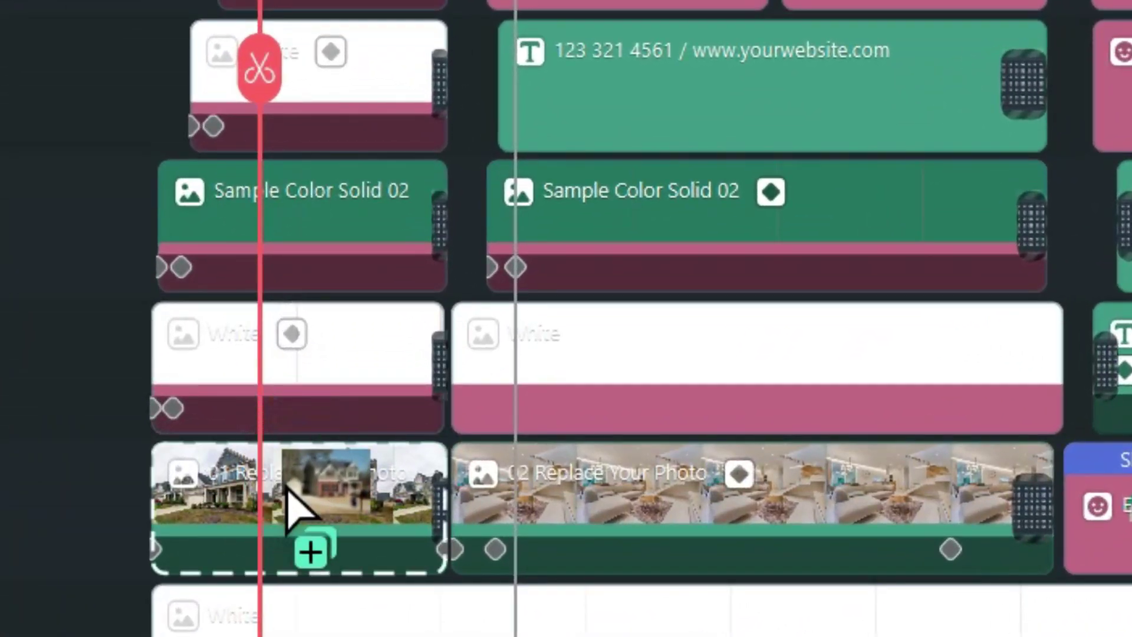
drag(303, 539, 332, 580)
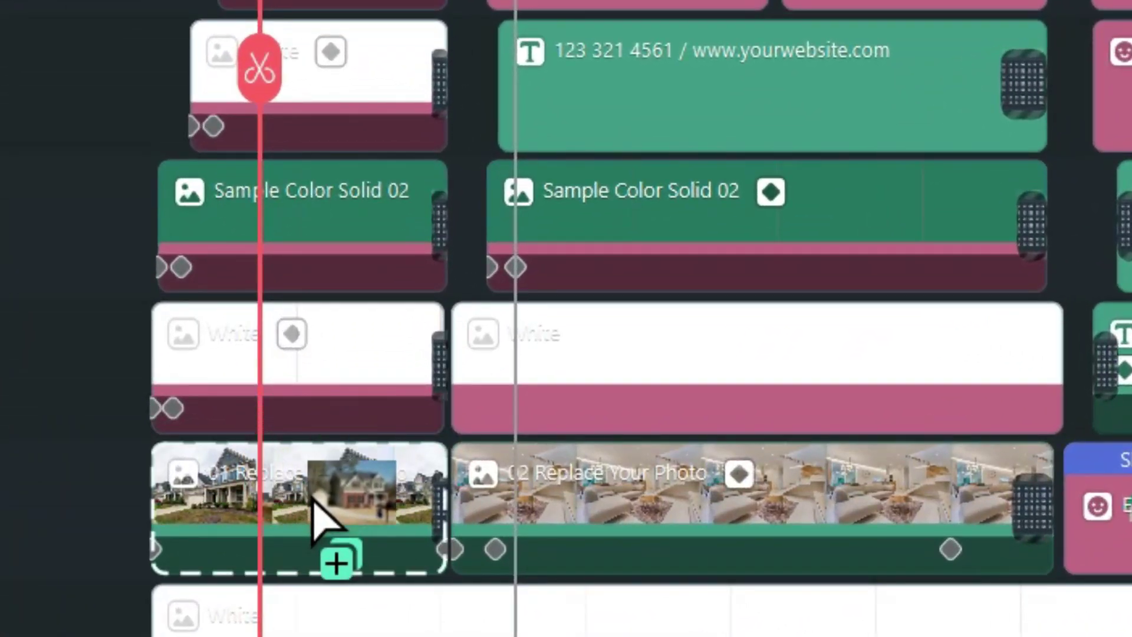
mouse_move(311, 510)
mouse_down()
mouse_move(332, 504)
mouse_move(283, 488)
mouse_up()
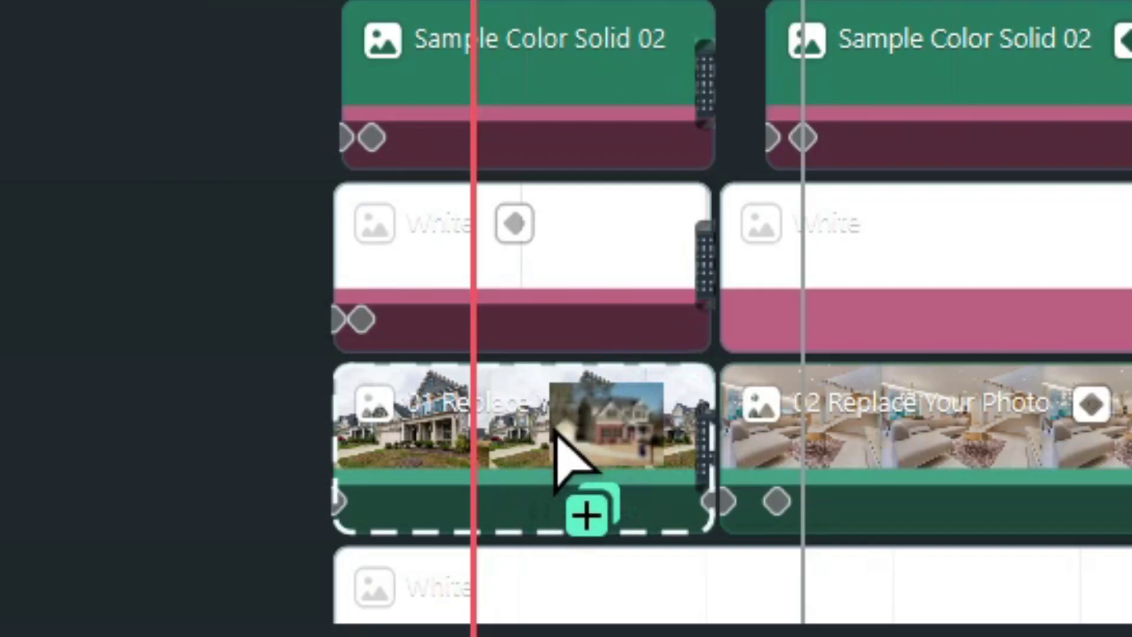
drag(557, 451, 513, 421)
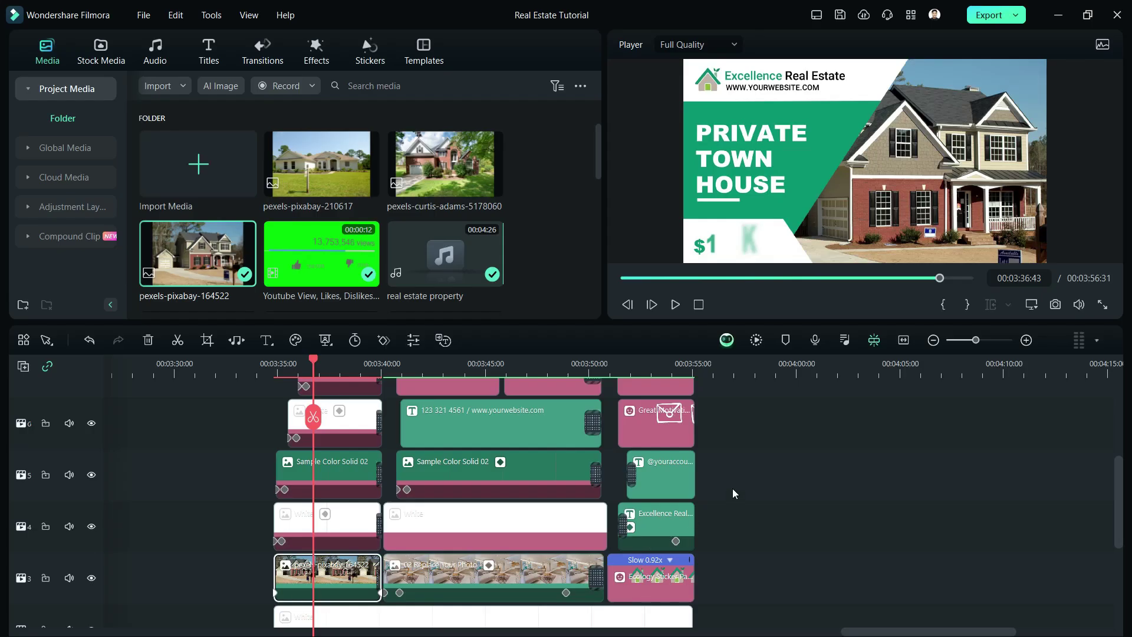
Undo and redo that replacement, then put pexels-curtis-adams-5178060 on the 02 placeholder
key(ctrl+z)
key(ctrl+y)
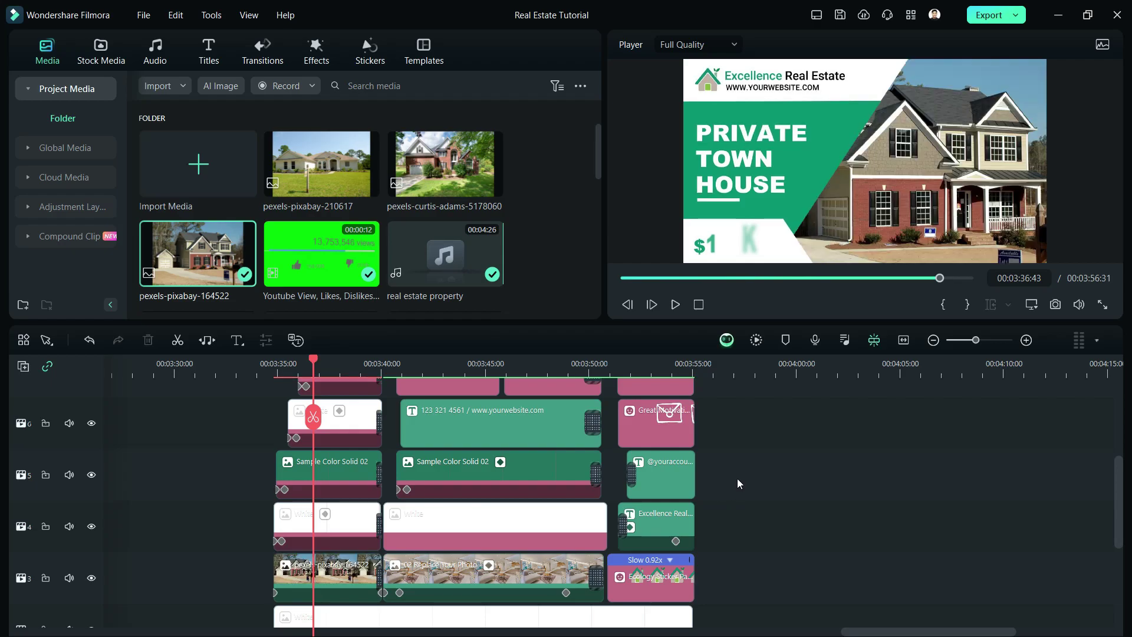
click(288, 373)
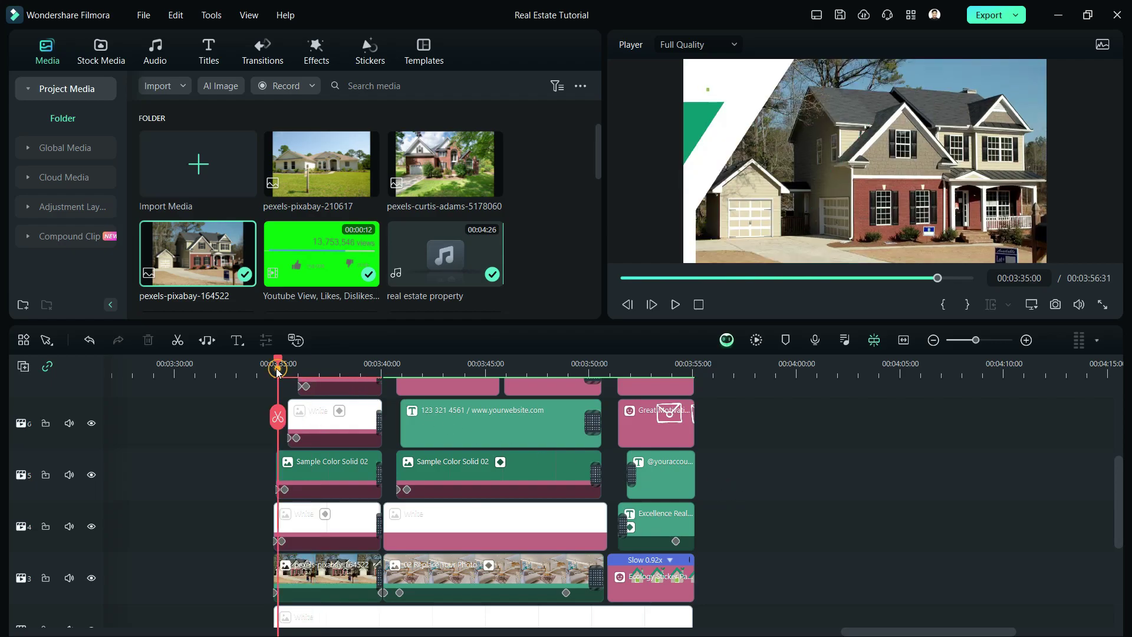
drag(444, 164, 496, 571)
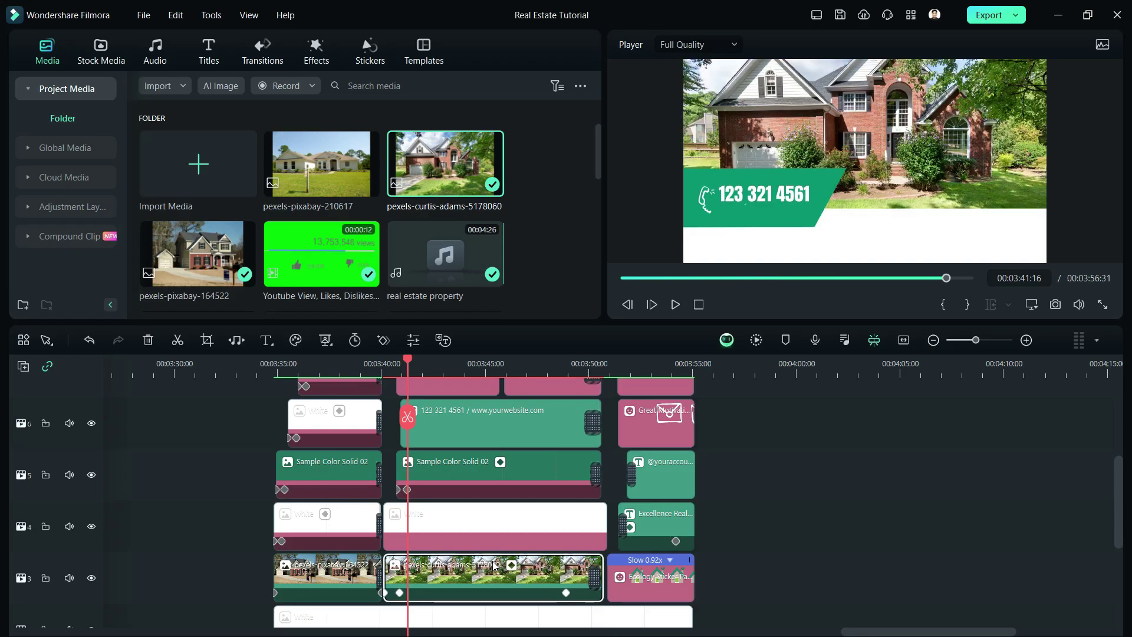
scroll(522, 529, up, 1)
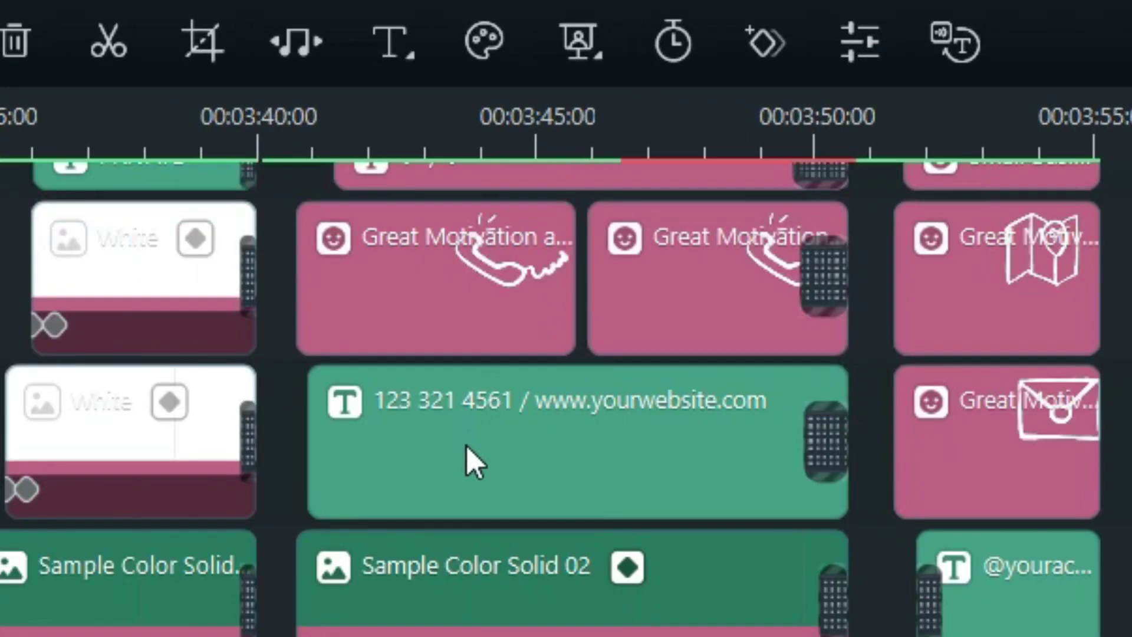
Rewrite the closing card's phone and website title, then start exporting the ad as MP4
click(529, 409)
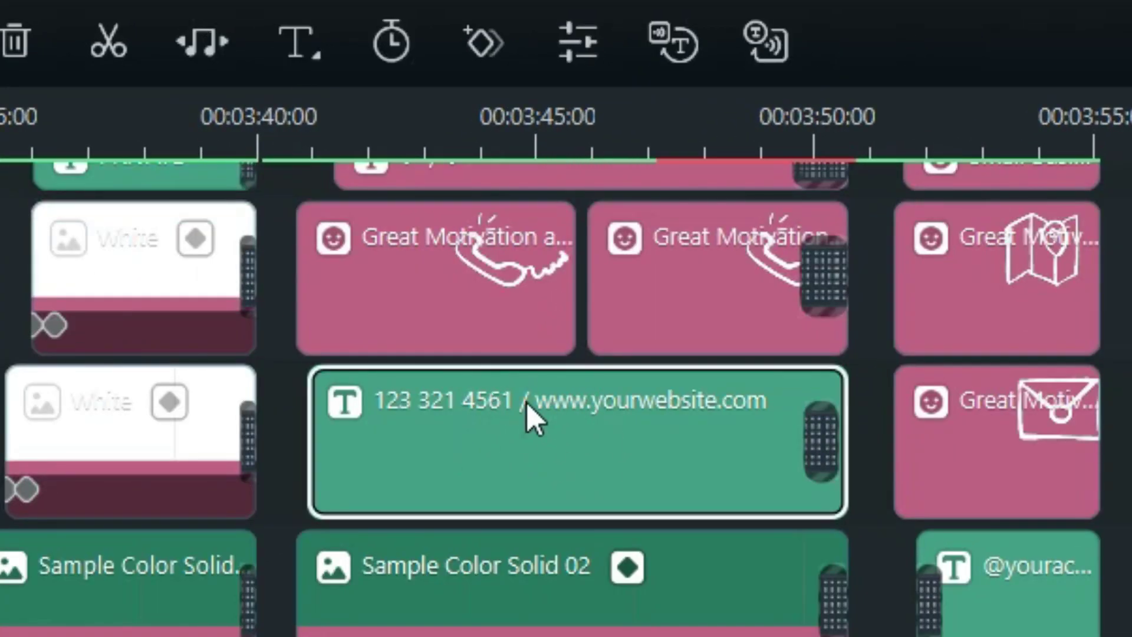
double_click(529, 409)
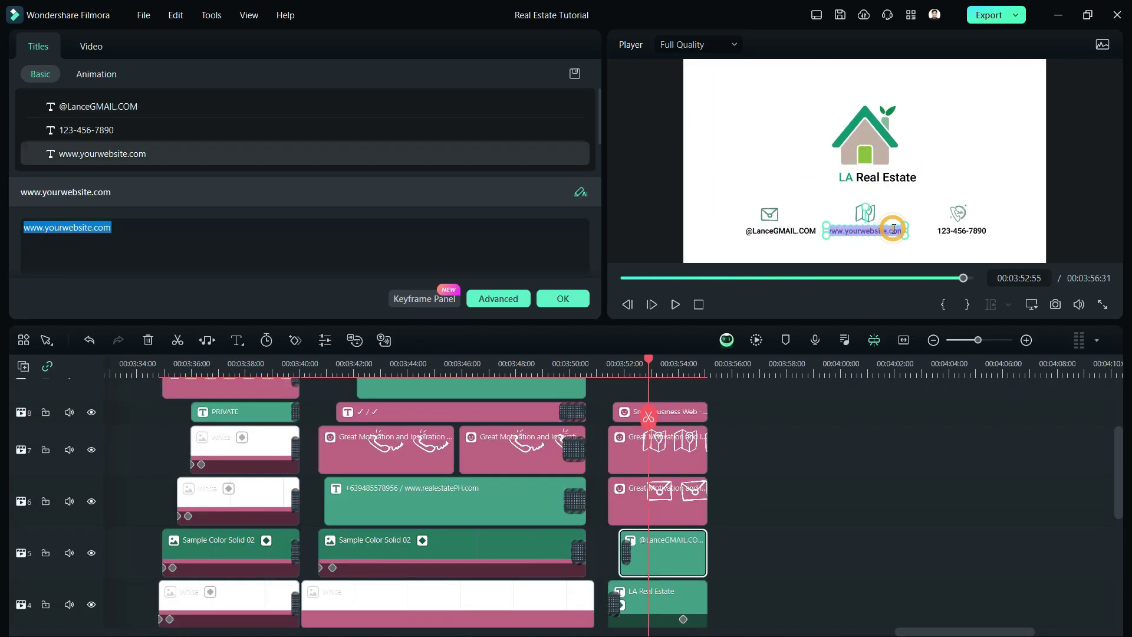
text(www.realestatePH.com)
click(953, 231)
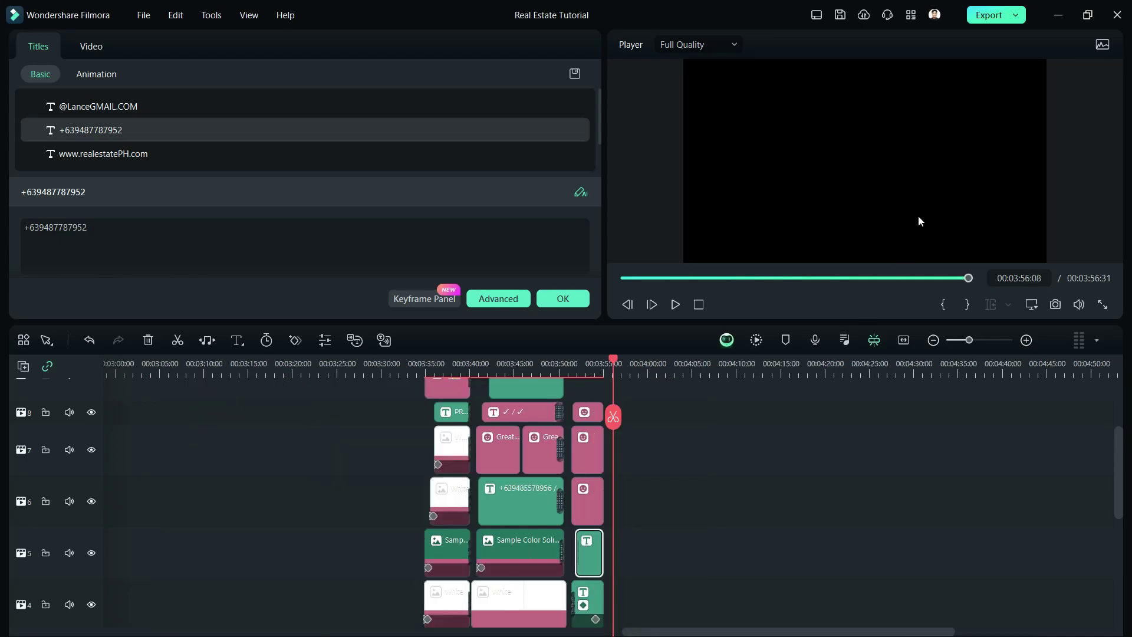
click(990, 21)
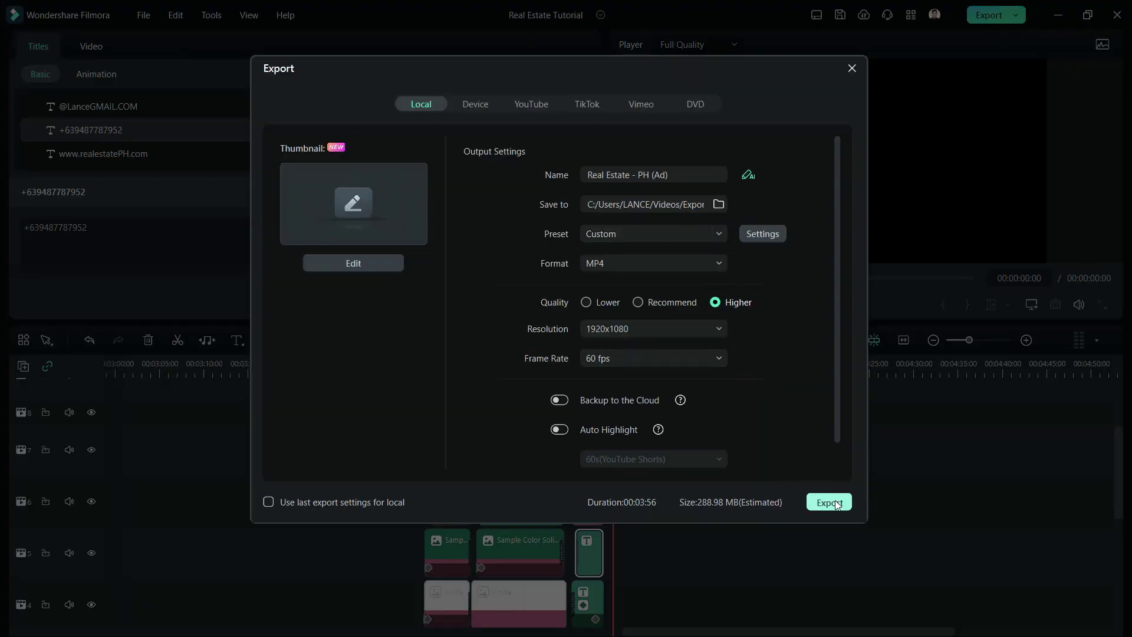
click(836, 502)
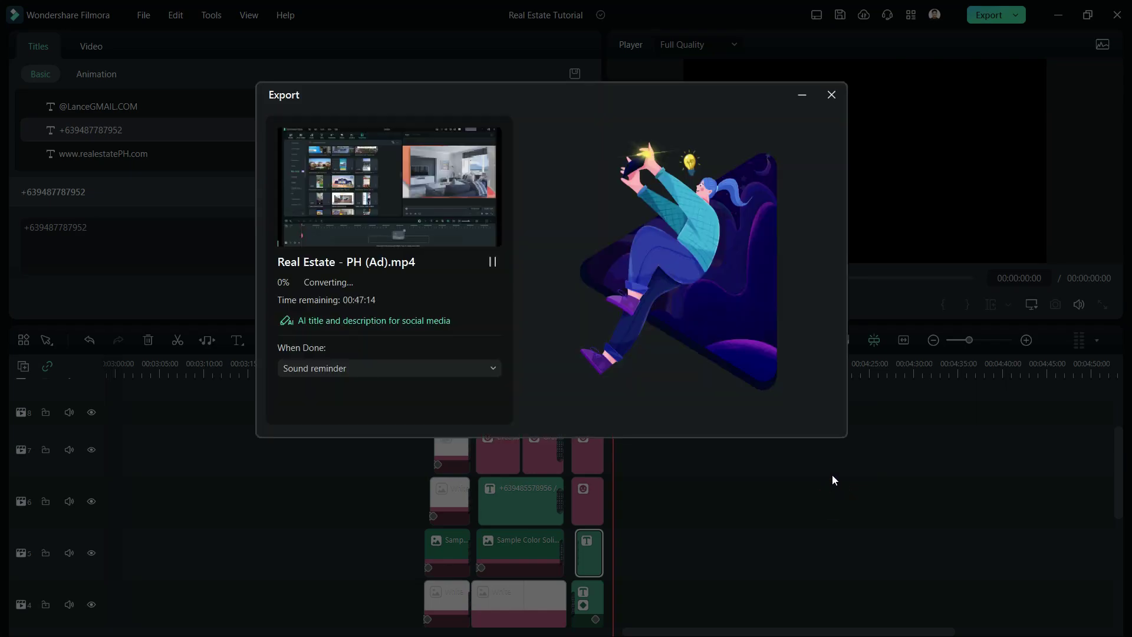